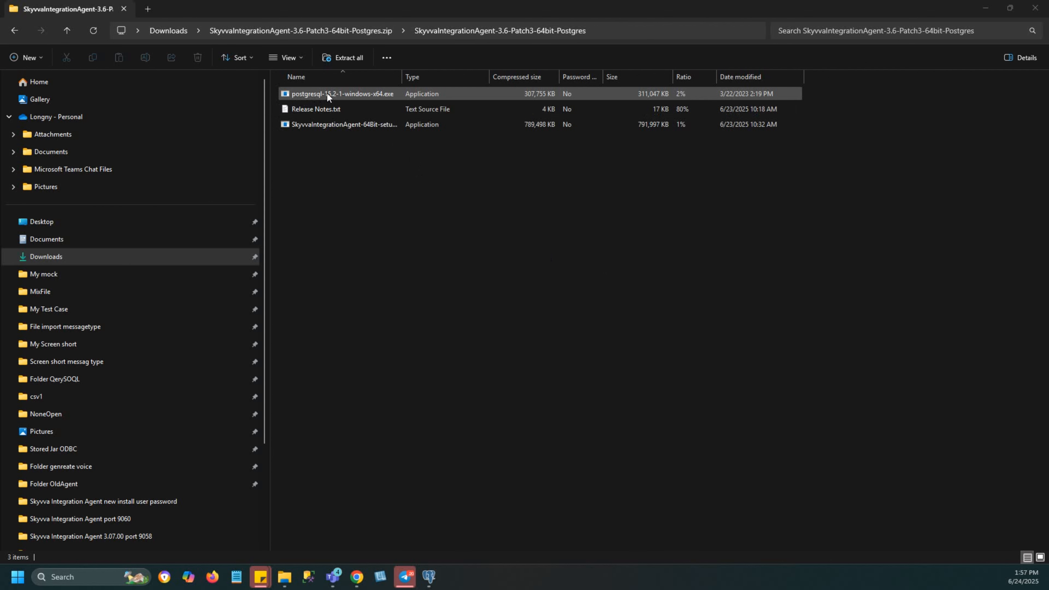
Step: Run the SkyvvaIntegrationAgent-64Bit setup straight from the zip, allowing it past the Windows SmartScreen block
{"action": "double_click", "coordinate": [371, 124]}
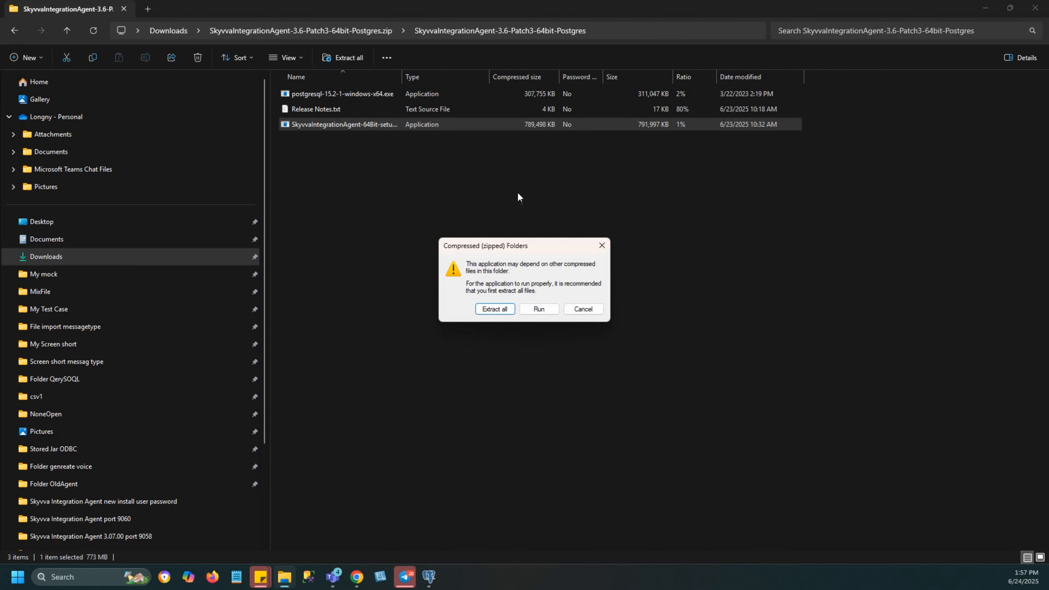
{"action": "left_click", "coordinate": [540, 309]}
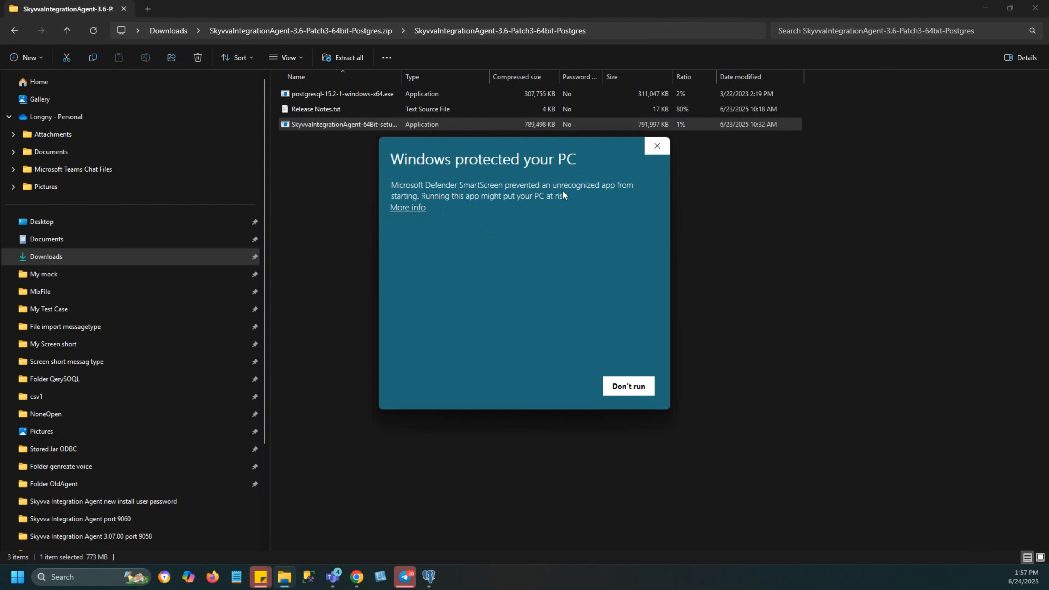
{"action": "left_click", "coordinate": [407, 207]}
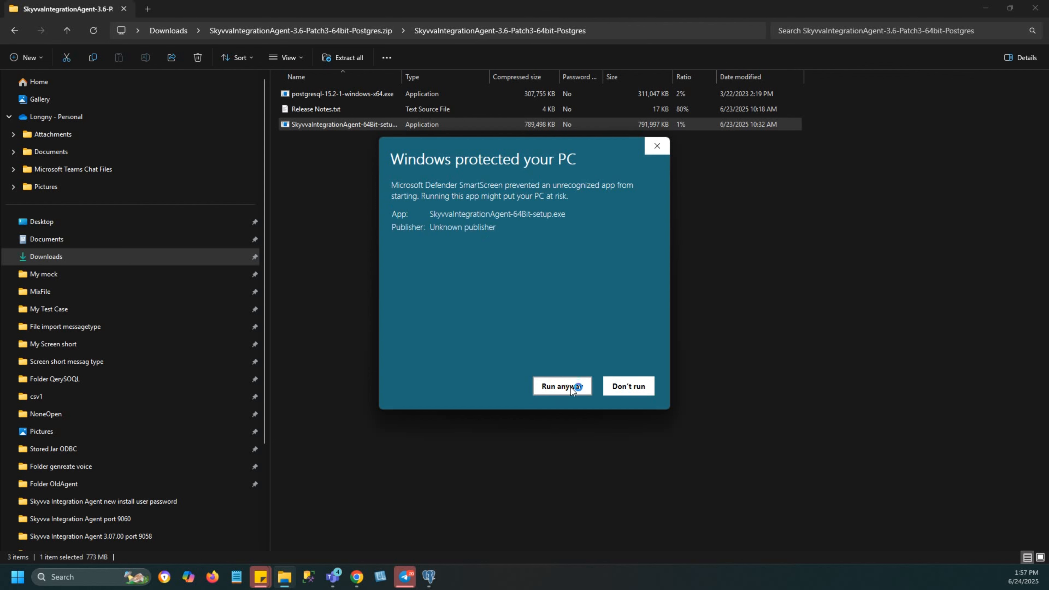
{"action": "left_click", "coordinate": [570, 387]}
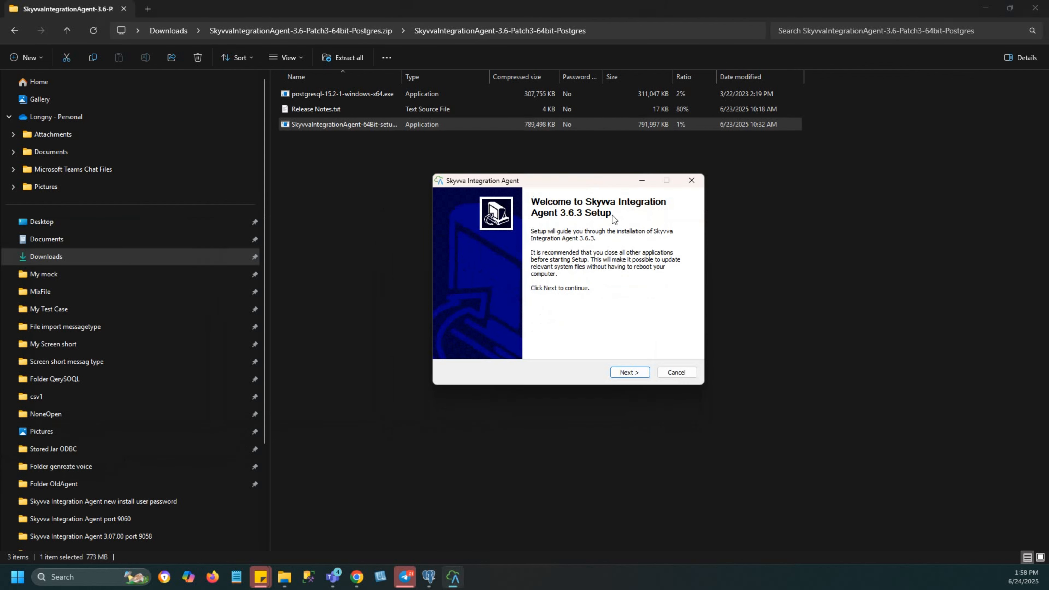
Step: Accept the license agreement and proceed with Install as the agent install mode
{"action": "left_click", "coordinate": [630, 372]}
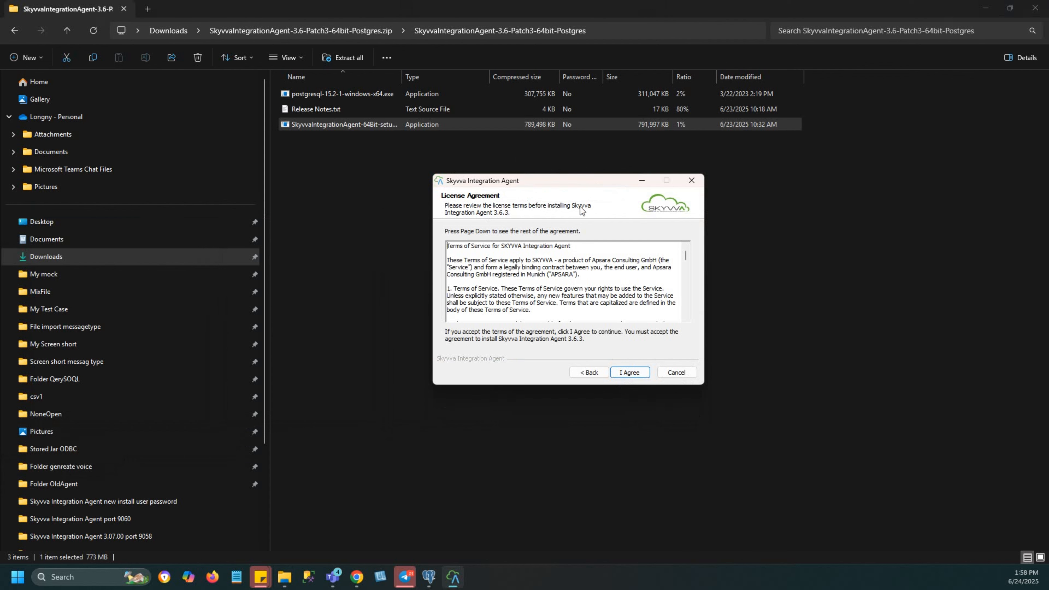
{"action": "left_click", "coordinate": [629, 372]}
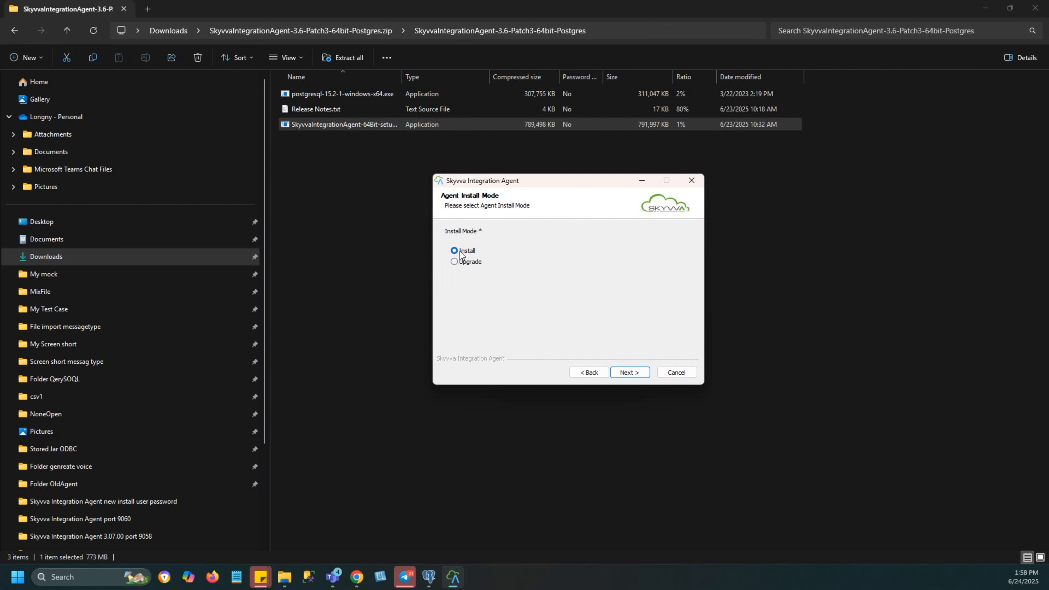
{"action": "left_click", "coordinate": [629, 373]}
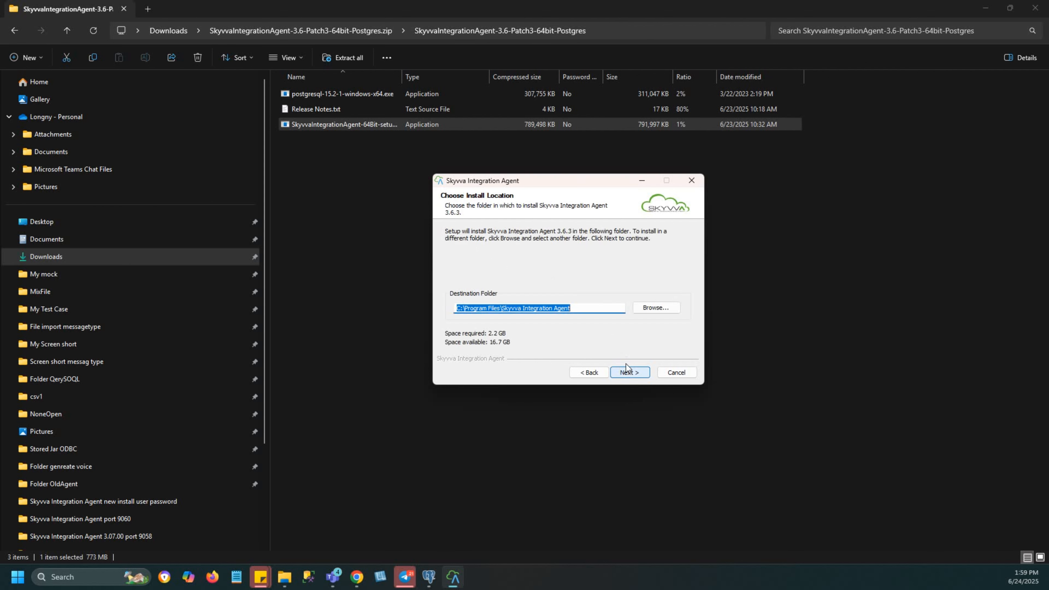
Step: Keep C:\Program Files\Skyvva Integration Agent as the destination and Skyvva Integration Agent as the Start Menu folder
{"action": "left_click", "coordinate": [599, 308]}
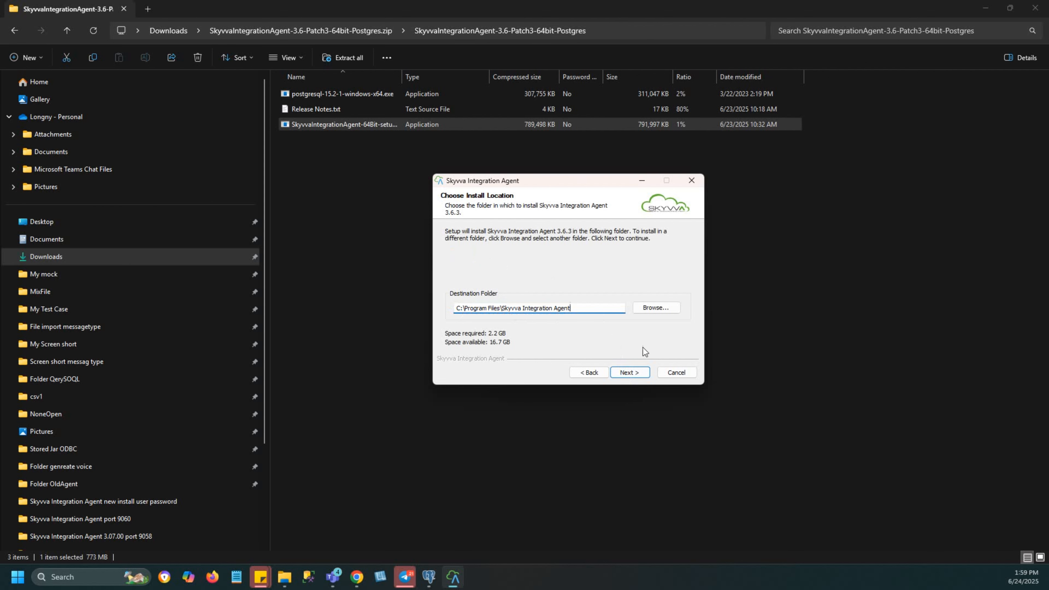
{"action": "left_click", "coordinate": [629, 372]}
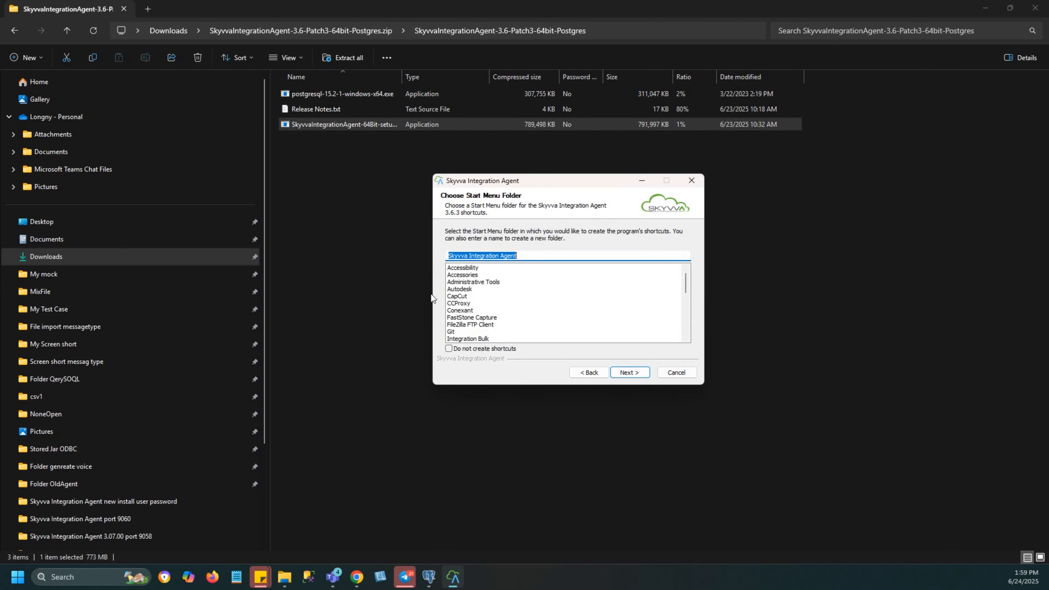
{"action": "left_click", "coordinate": [629, 373]}
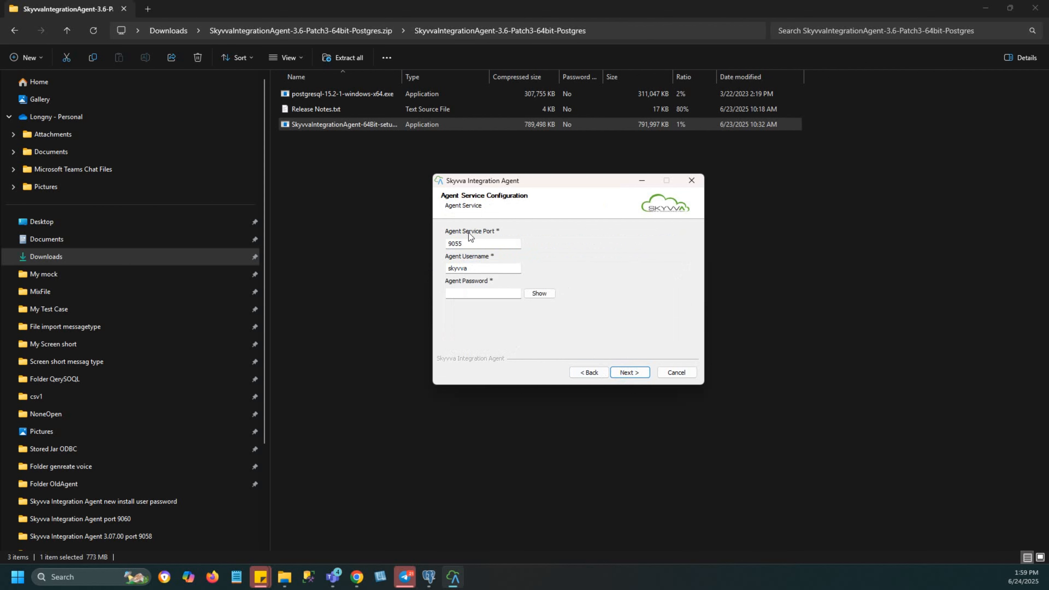
Step: Set the agent service port to 9056 and enter the agent password, keeping the username skyvva
{"action": "left_click", "coordinate": [469, 243]}
{"action": "key", "text": "BackSpace"}
{"action": "type", "text": "6"}
{"action": "left_click", "coordinate": [465, 291]}
{"action": "type", "text": "••••••••••"}
{"action": "left_click", "coordinate": [543, 295]}
{"action": "left_click", "coordinate": [543, 296]}
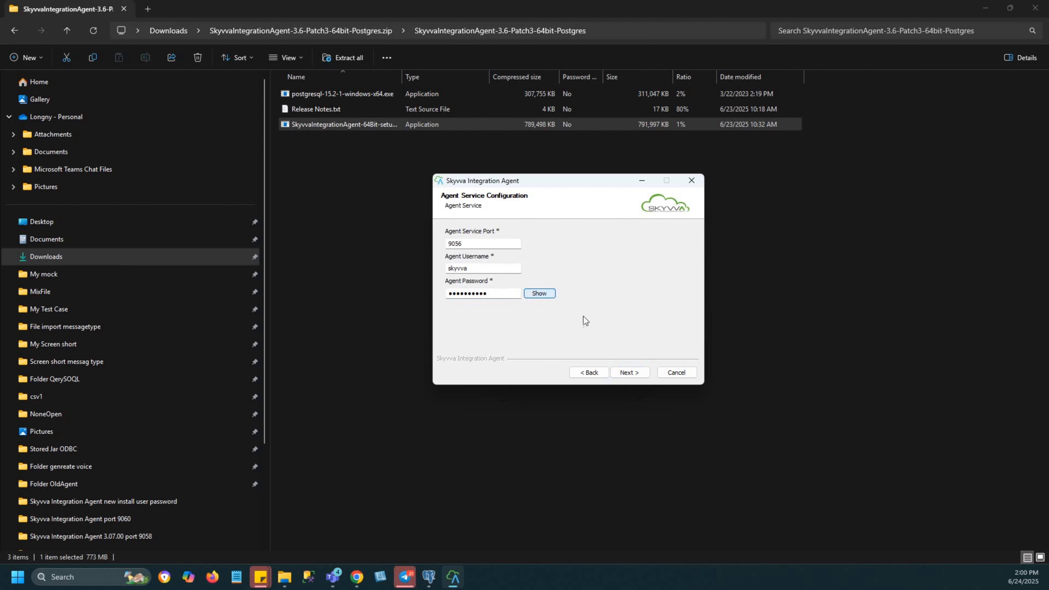
{"action": "left_click", "coordinate": [622, 371]}
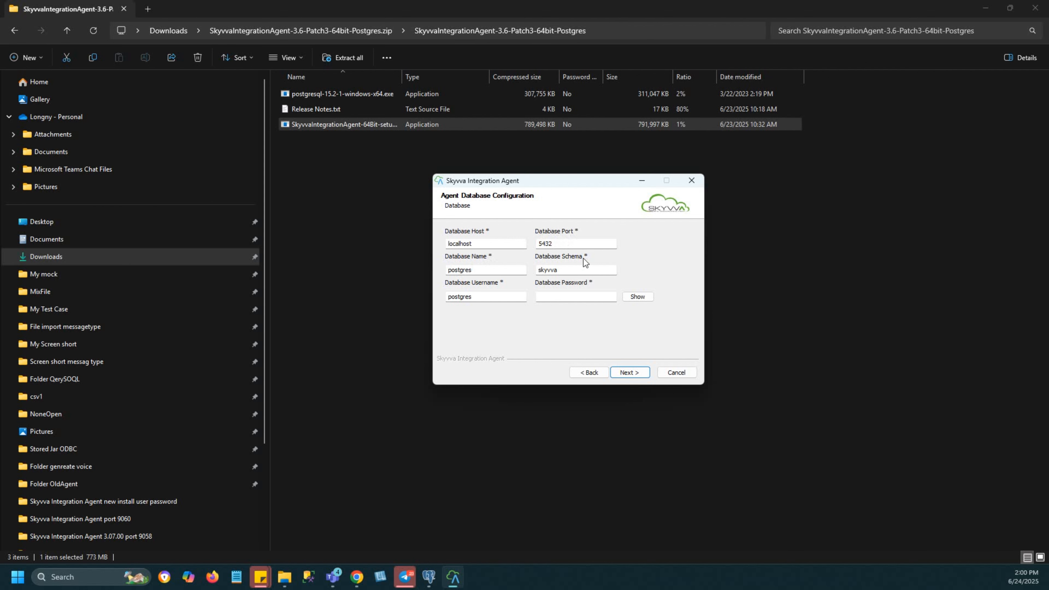
Step: Set the database schema to skyvva_9056 and enter the database password for the postgres user
{"action": "left_click", "coordinate": [561, 270]}
{"action": "type", "text": "_"}
{"action": "type", "text": "9058"}
{"action": "left_click", "coordinate": [488, 296]}
{"action": "left_click", "coordinate": [563, 296]}
{"action": "type", "text": "123456"}
{"action": "left_click", "coordinate": [627, 372]}
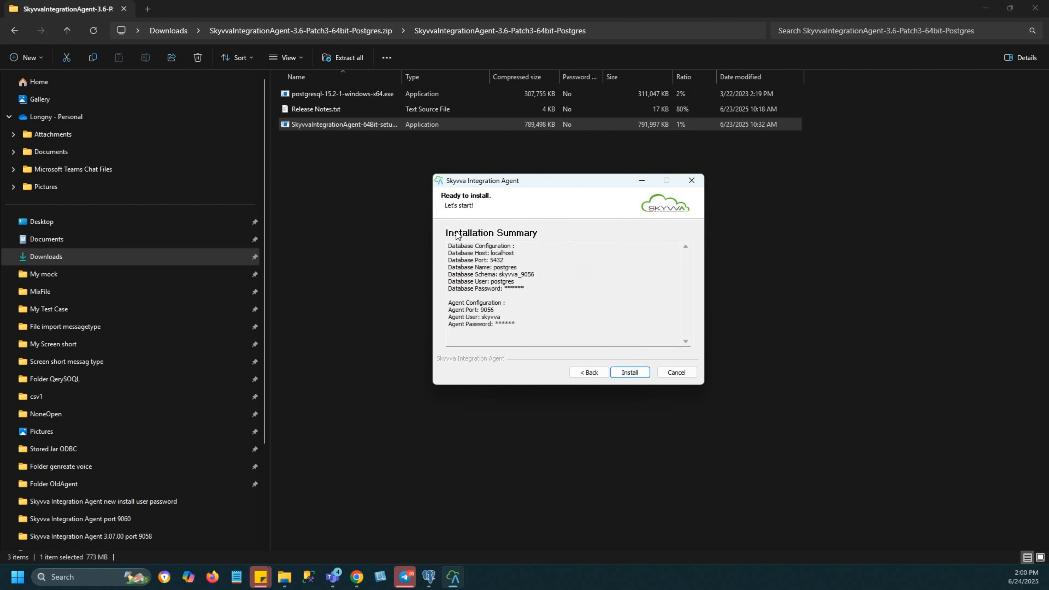
Step: Review the database and agent configuration in the installation summary and start the installation
{"action": "left_click_drag", "start_coordinate": [455, 248], "coordinate": [514, 247]}
{"action": "left_click_drag", "start_coordinate": [516, 304], "coordinate": [448, 303]}
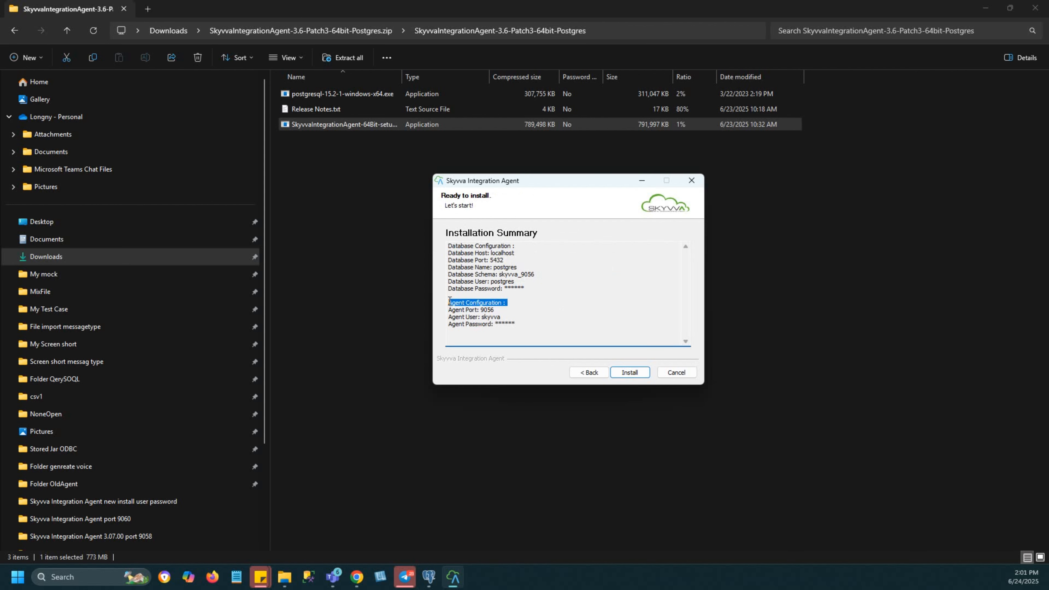
{"action": "left_click", "coordinate": [587, 311]}
{"action": "left_click", "coordinate": [626, 371]}
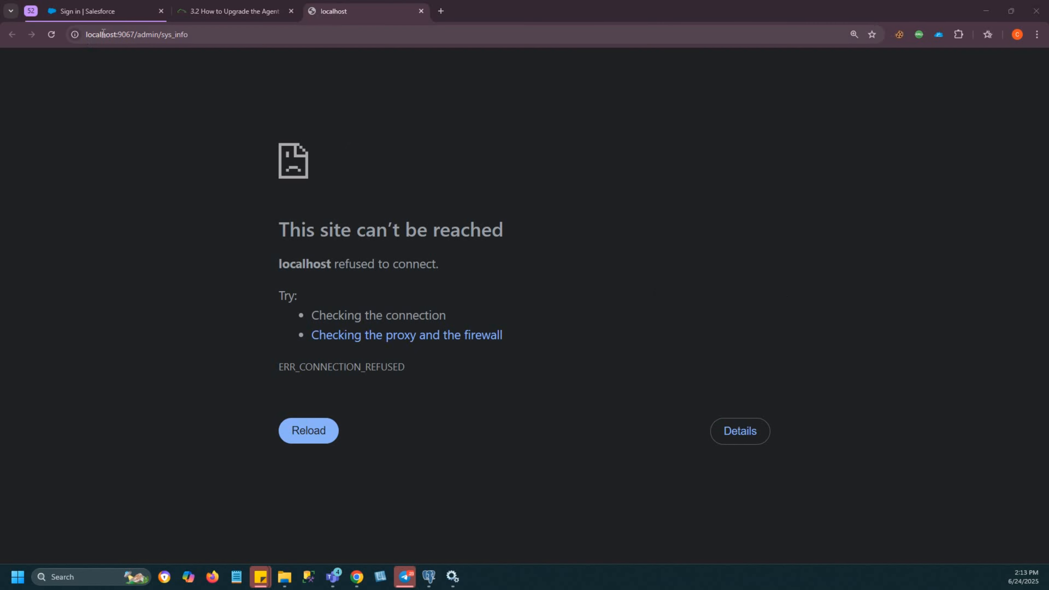
Step: Switch to the browser and open the agent's admin page at localhost:9056/admin/sys_info
{"action": "left_click", "coordinate": [134, 35]}
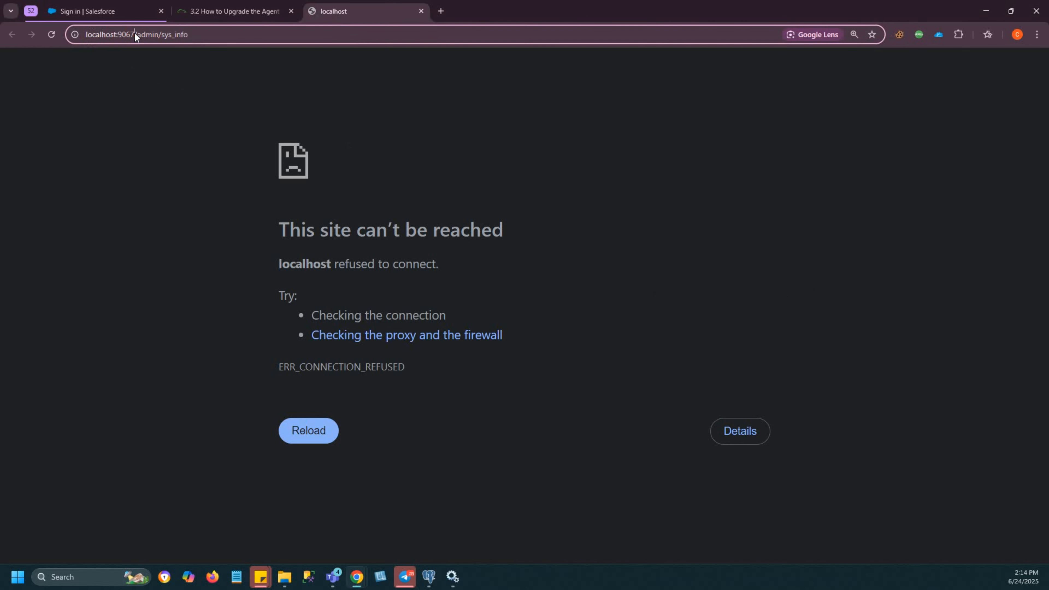
{"action": "key", "text": "BackSpace"}
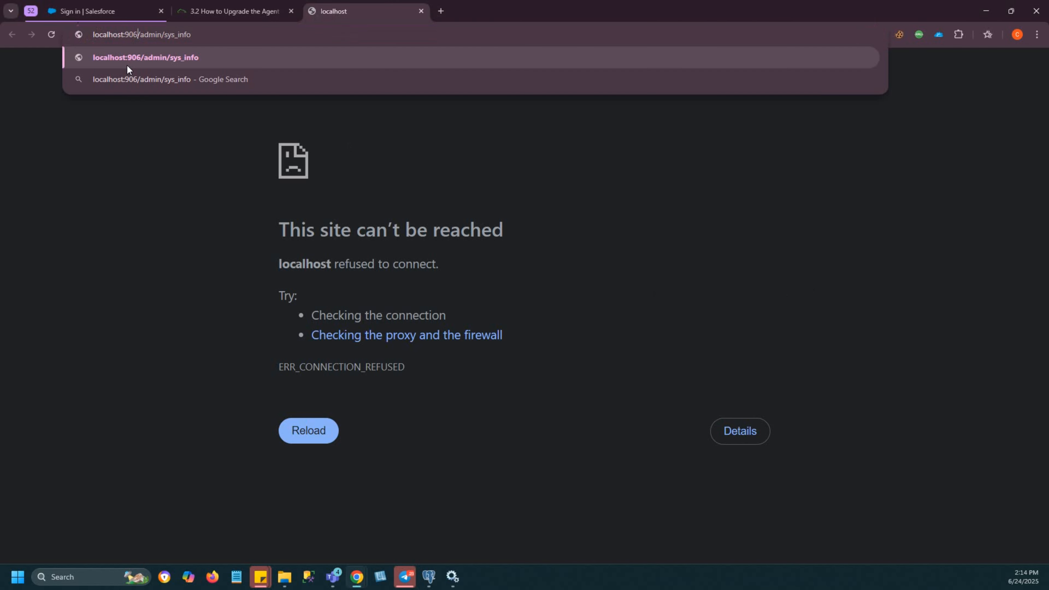
{"action": "key", "text": "BackSpace"}
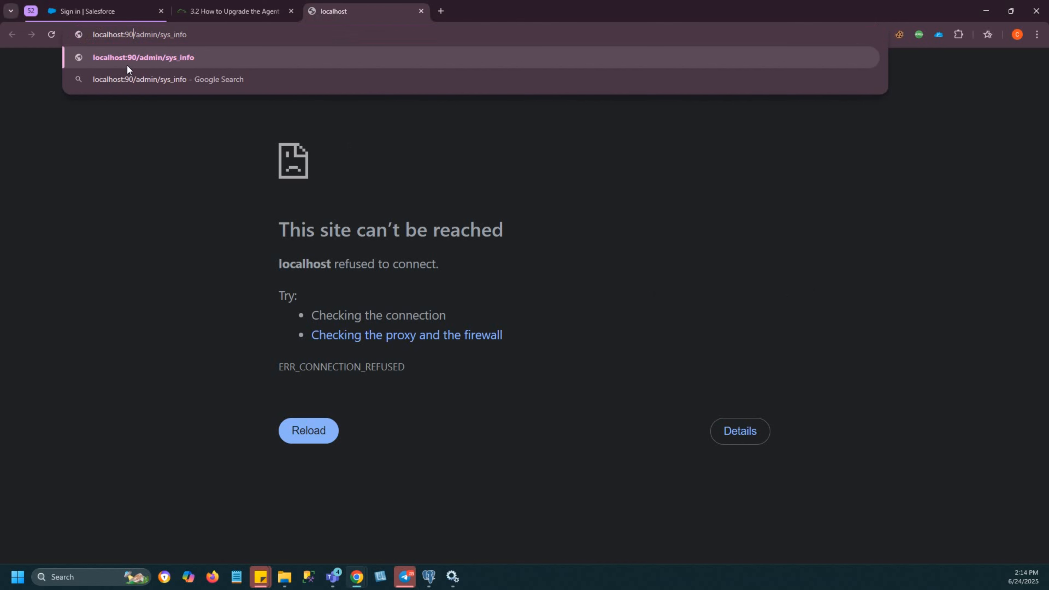
{"action": "type", "text": "56"}
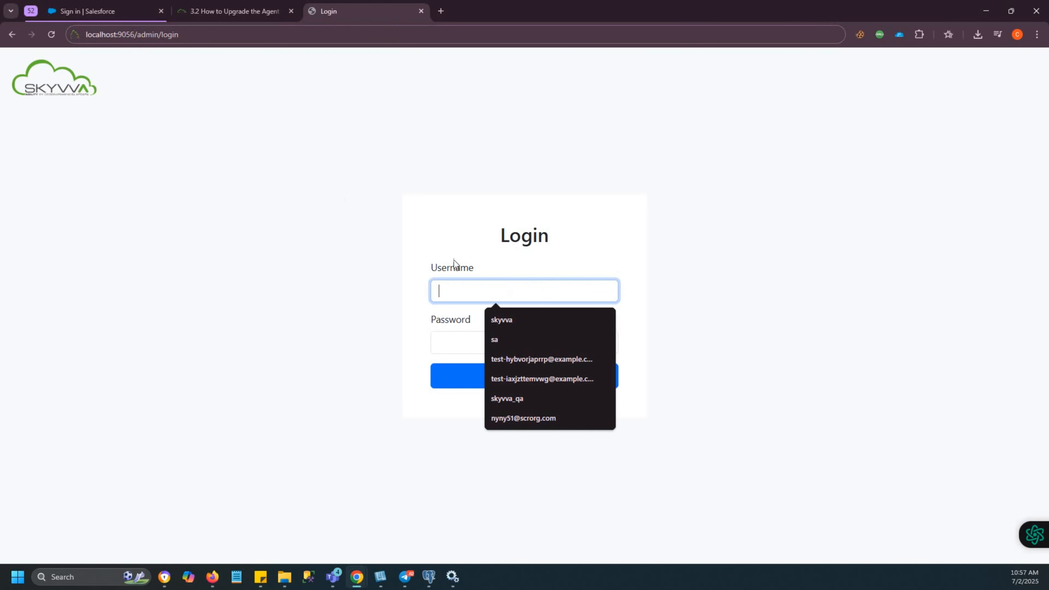
Step: Log in to the agent as skyvva with the agent password and check the agent instance version
{"action": "type", "text": "skyvva"}
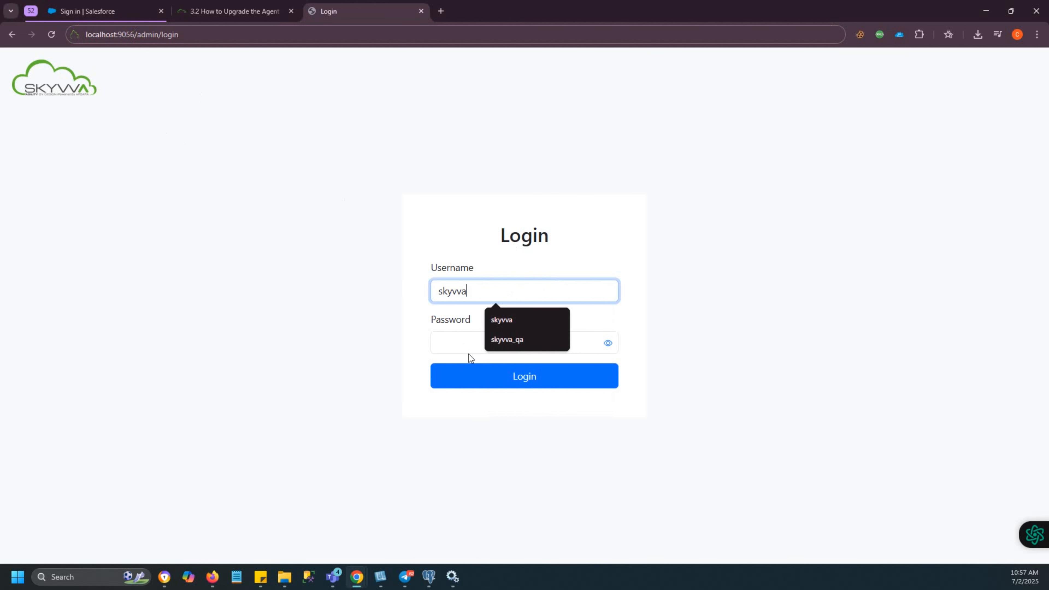
{"action": "left_click", "coordinate": [464, 345]}
{"action": "type", "text": "•••••••••"}
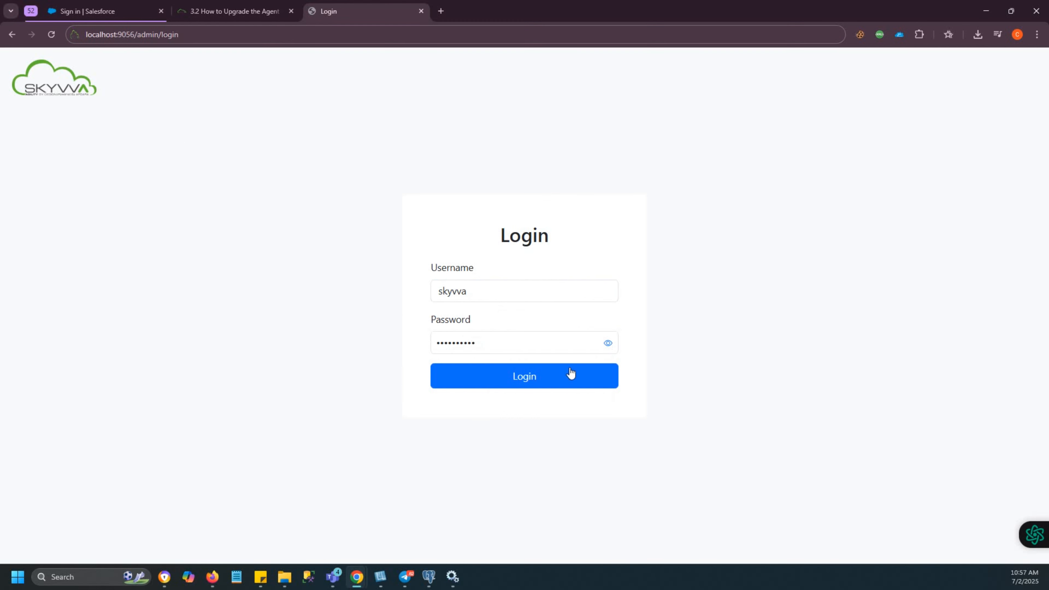
{"action": "left_click", "coordinate": [526, 381]}
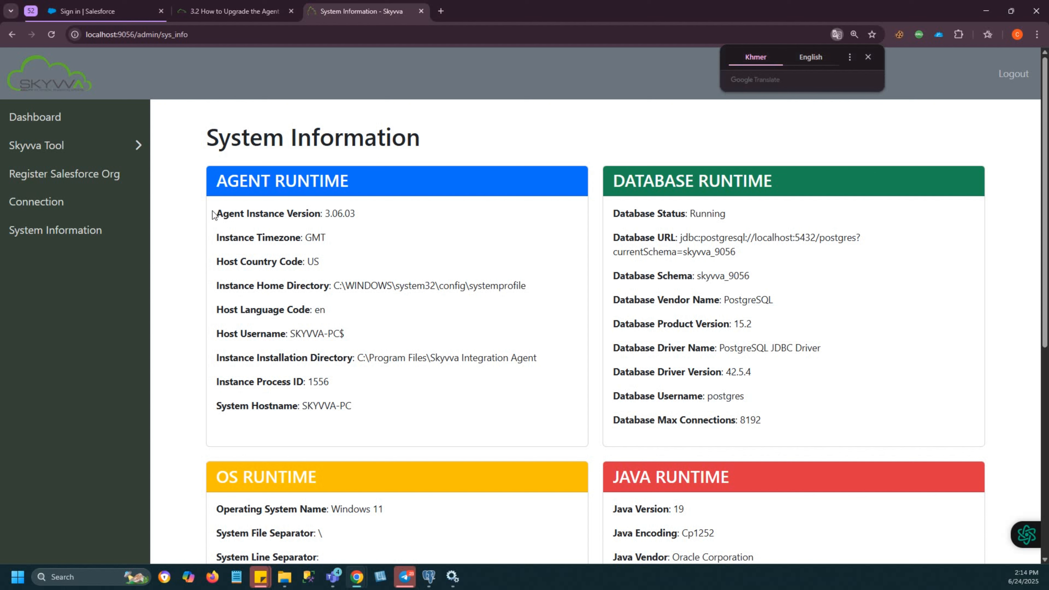
{"action": "left_click_drag", "start_coordinate": [215, 214], "coordinate": [407, 232]}
{"action": "left_click", "coordinate": [408, 232]}
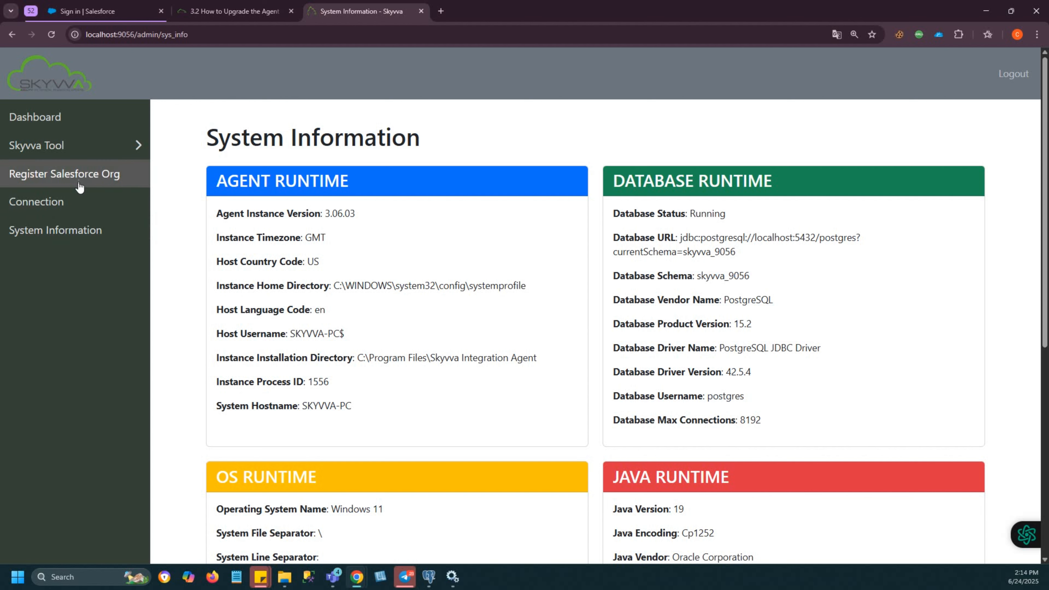
Step: Start registering a Salesforce org named Testing with its instance URL and the Username-Password authentication type
{"action": "left_click", "coordinate": [100, 181]}
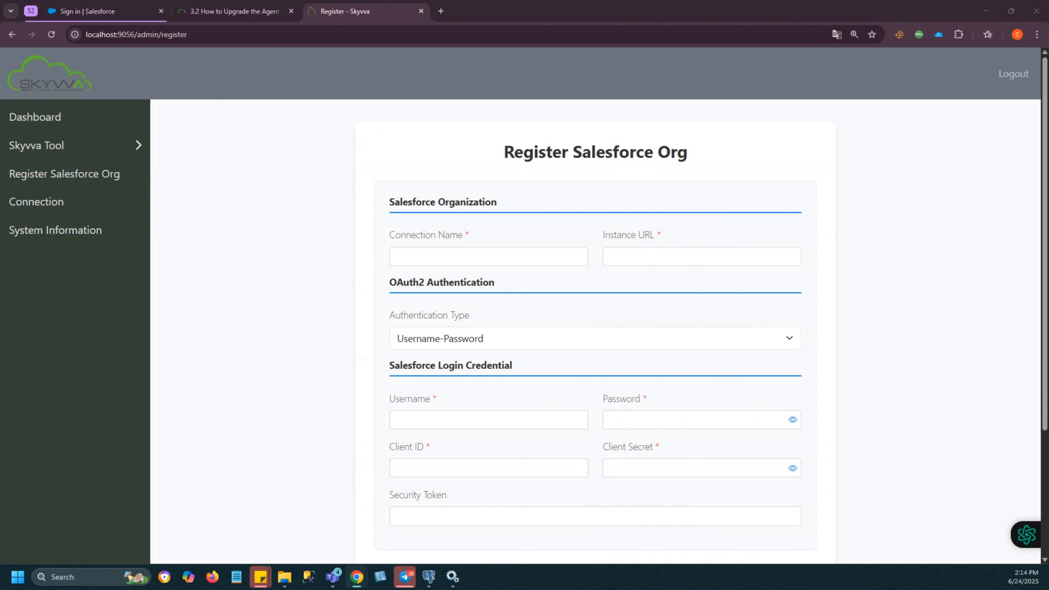
{"action": "left_click", "coordinate": [531, 252]}
{"action": "type", "text": "Testing"}
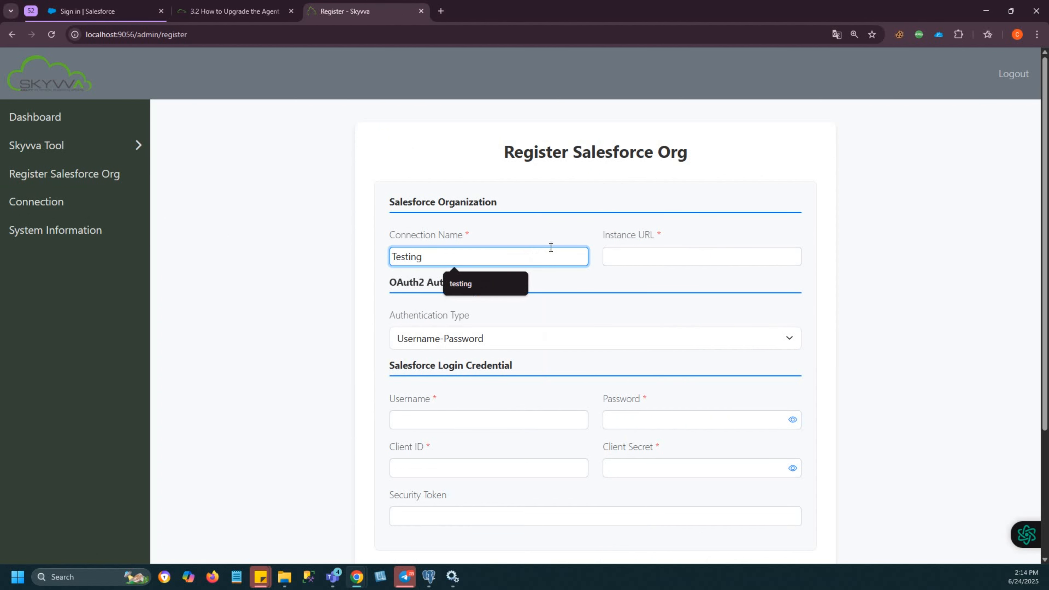
{"action": "left_click", "coordinate": [640, 255]}
{"action": "key", "text": "ctrl+v"}
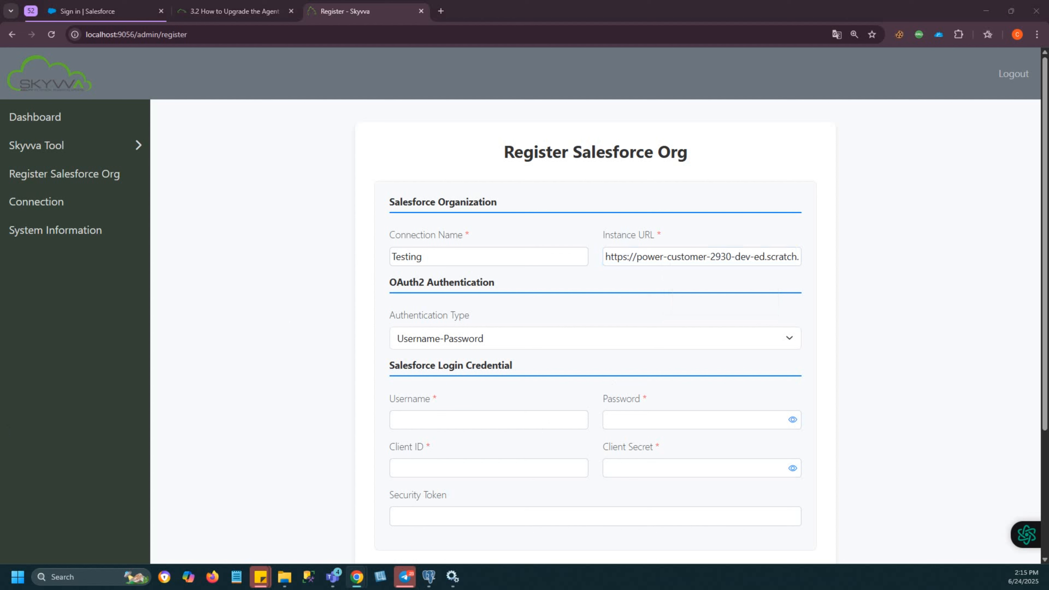
{"action": "left_click", "coordinate": [427, 339]}
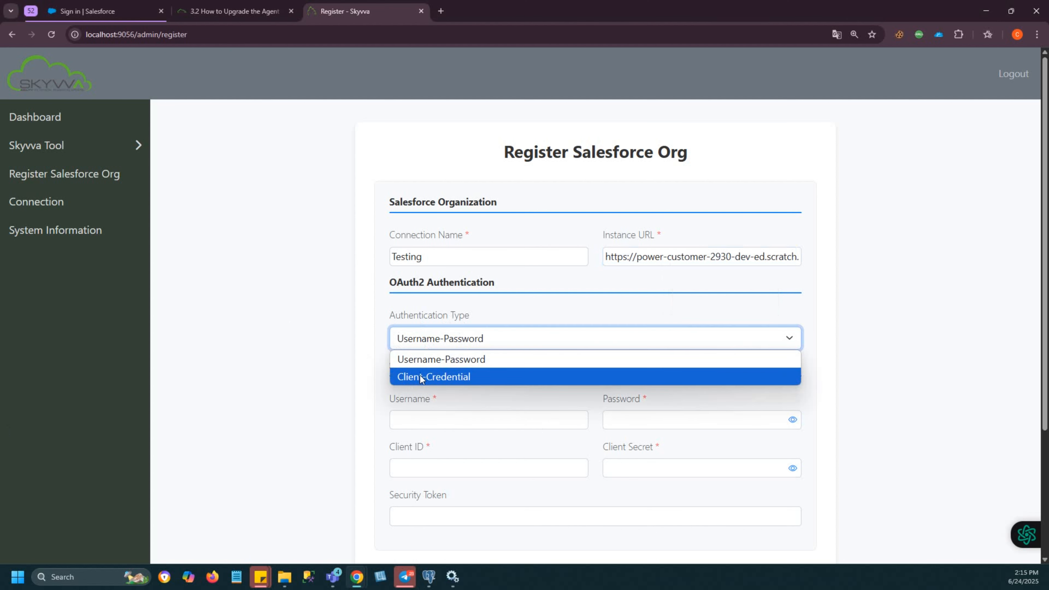
{"action": "left_click", "coordinate": [450, 359]}
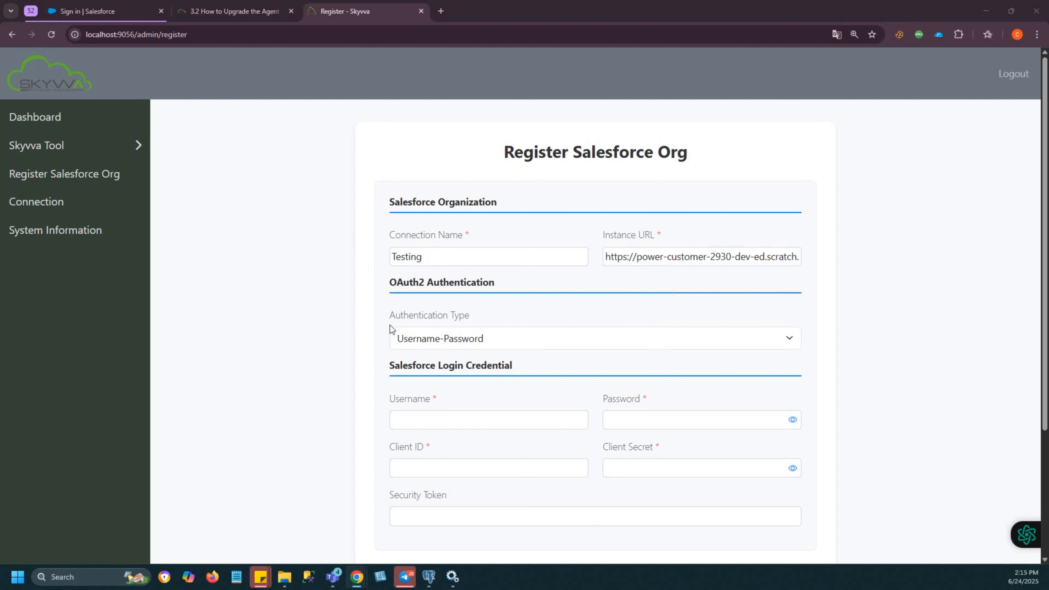
Step: Fill in the Salesforce username, password and client ID for the Testing connection
{"action": "left_click", "coordinate": [414, 419]}
{"action": "key", "text": "Down"}
{"action": "key", "text": "Return"}
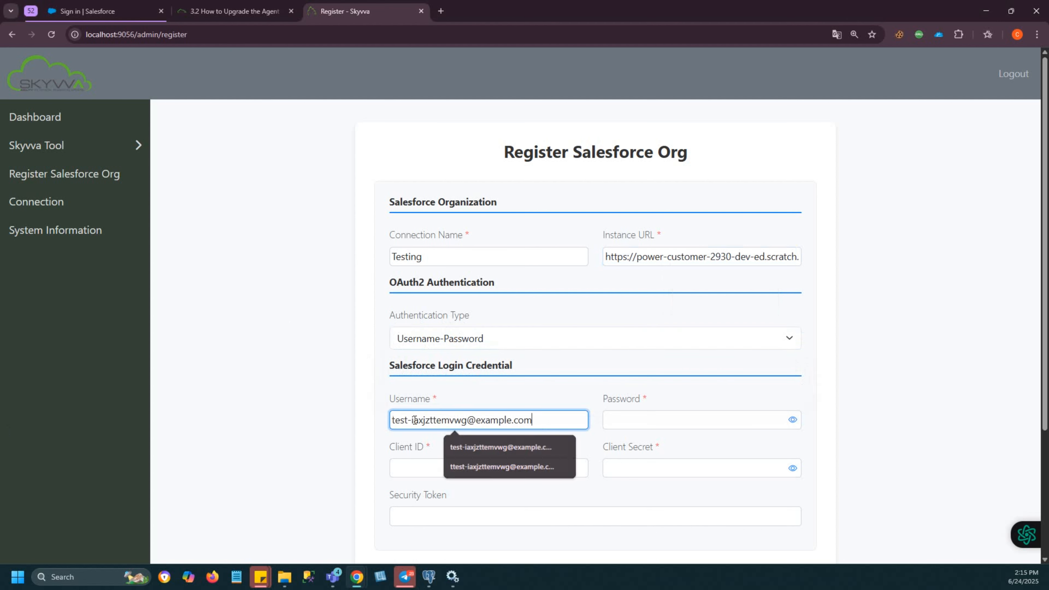
{"action": "key", "text": "Tab"}
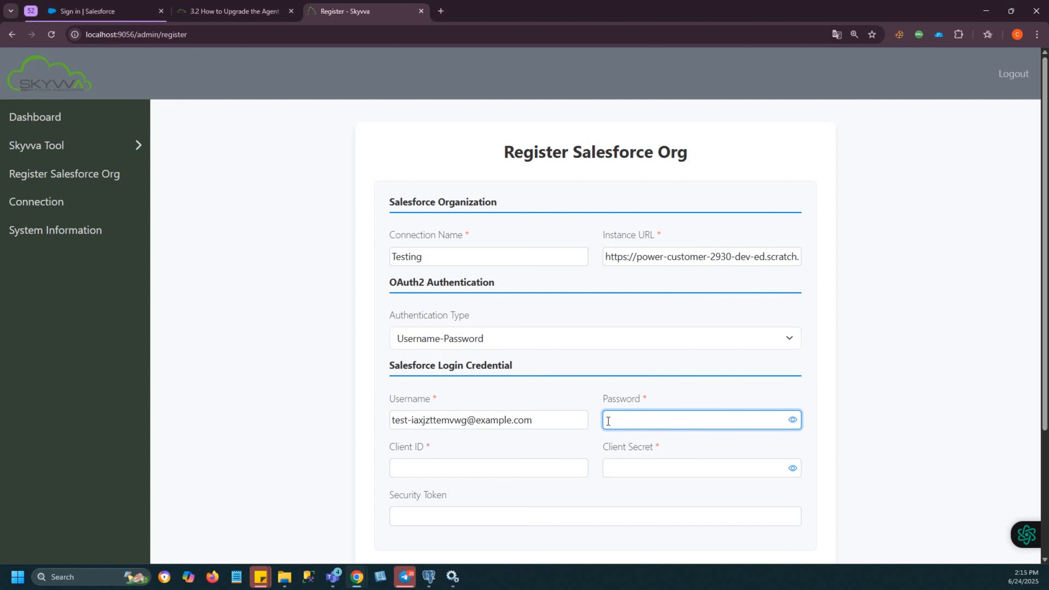
{"action": "key", "text": "ctrl+v"}
{"action": "key", "text": "Tab"}
{"action": "key", "text": "ctrl+v"}
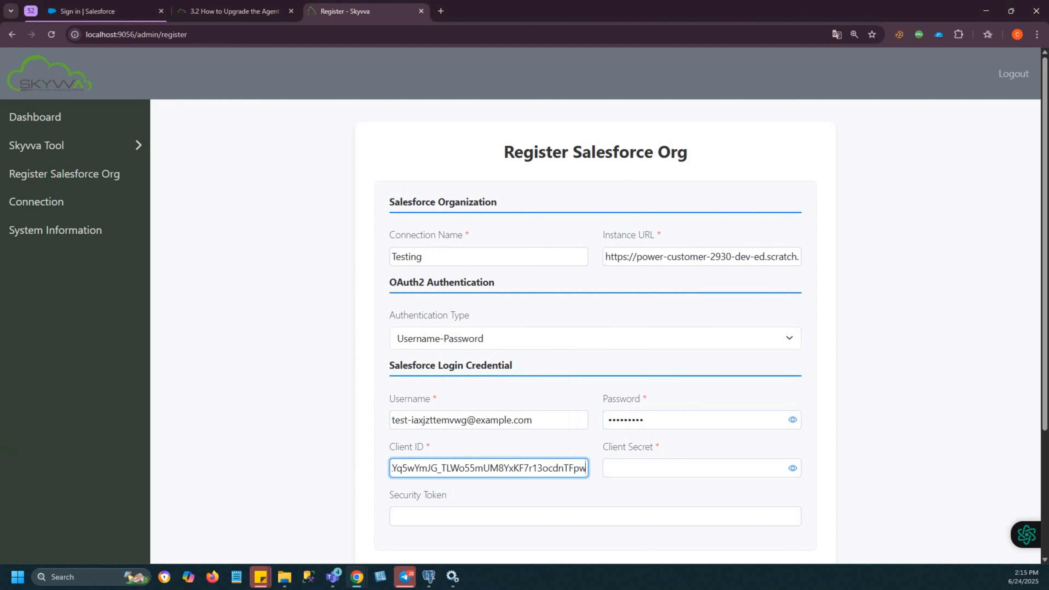
Step: Paste the client secret and security token, register the Testing connection and dismiss the resulting dialog
{"action": "key", "text": "alt+Tab"}
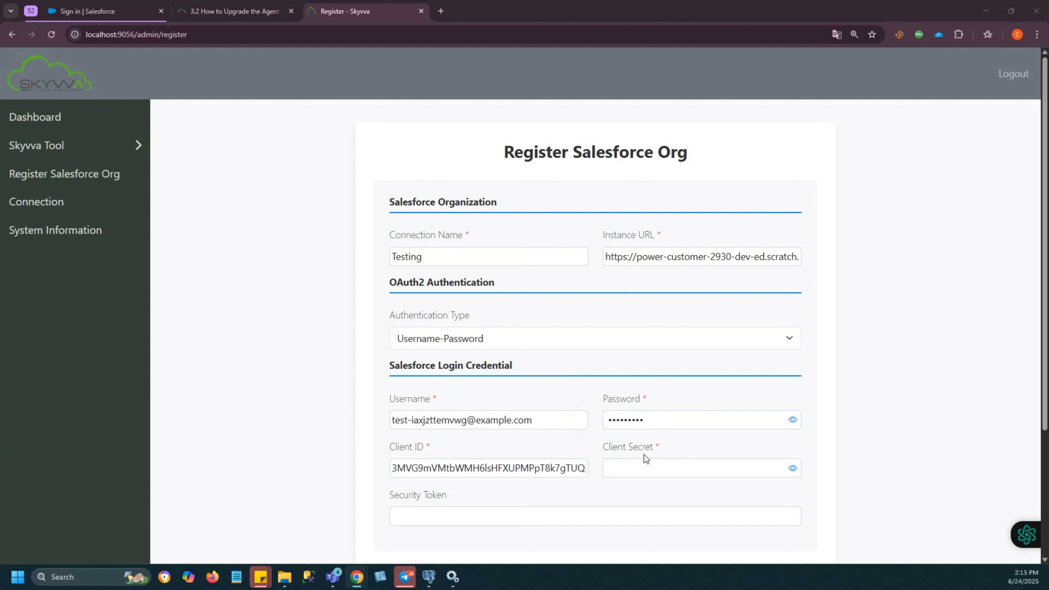
{"action": "left_click", "coordinate": [628, 466]}
{"action": "key", "text": "ctrl+v"}
{"action": "scroll", "coordinate": [560, 543], "scroll_direction": "down", "scroll_amount": 4}
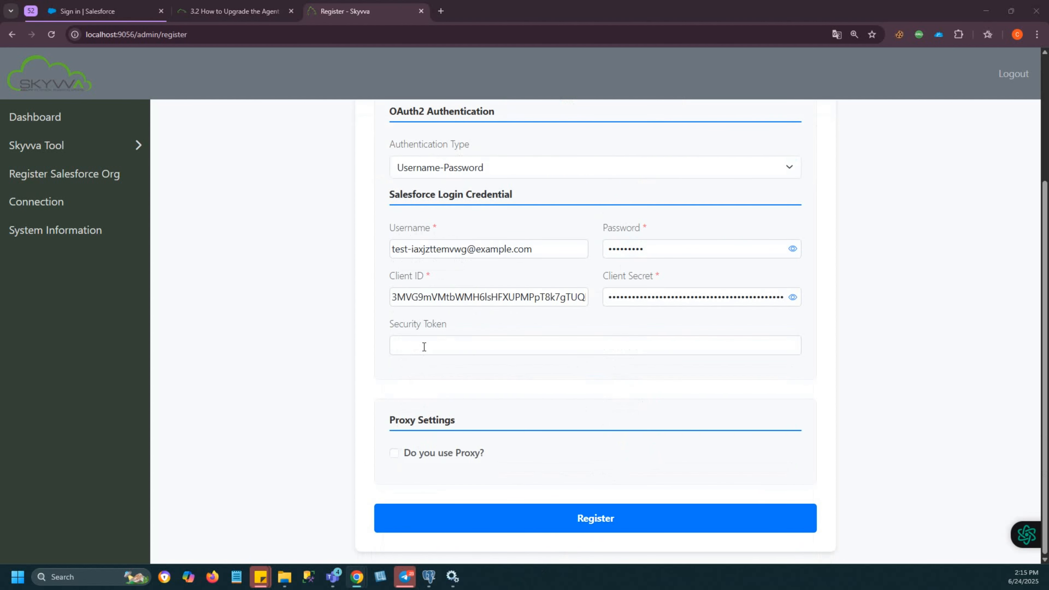
{"action": "left_click", "coordinate": [423, 347]}
{"action": "key", "text": "ctrl+v"}
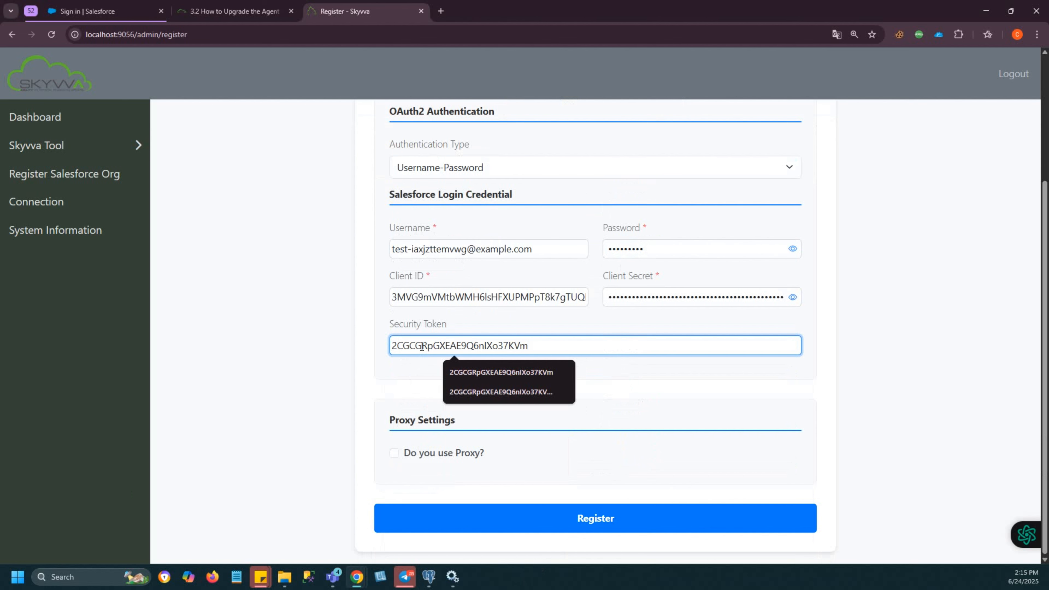
{"action": "left_click", "coordinate": [581, 519]}
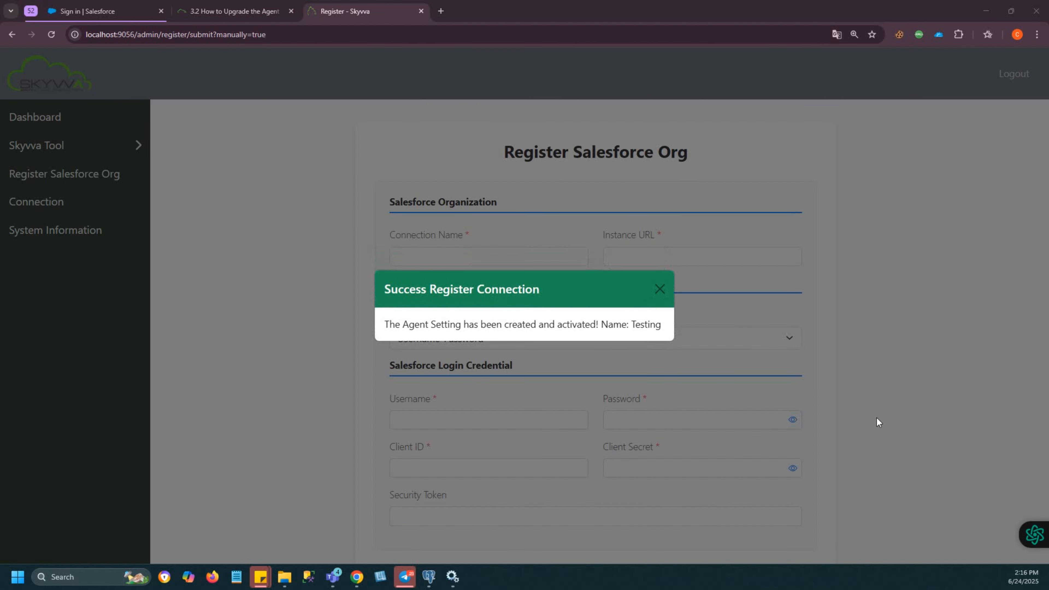
{"action": "left_click", "coordinate": [659, 289]}
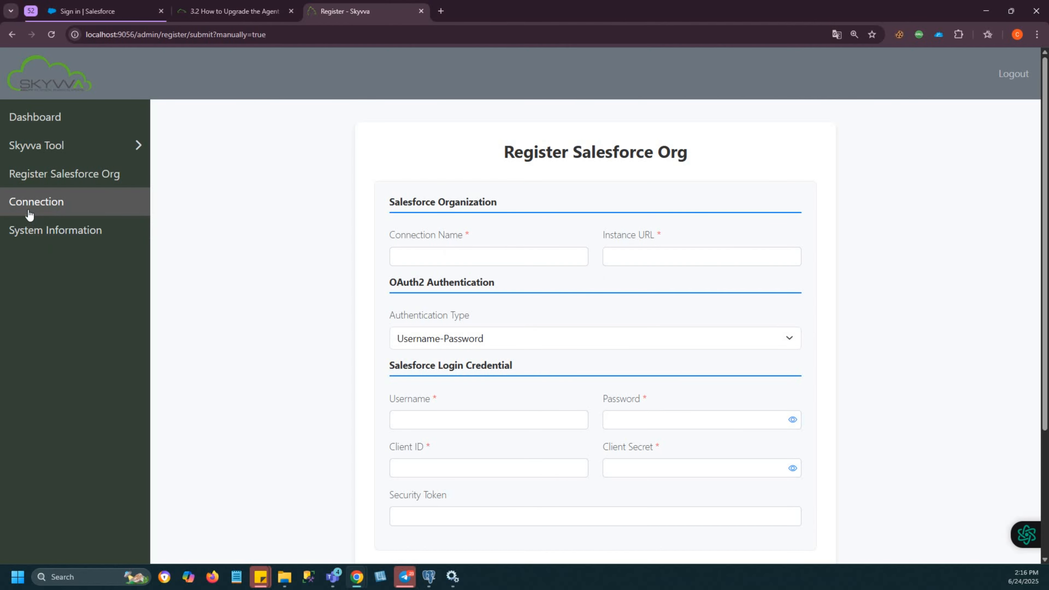
Step: Review the Testing connection's instance URL, operation mode, grant type and status in the agent's connection list
{"action": "left_click", "coordinate": [29, 211]}
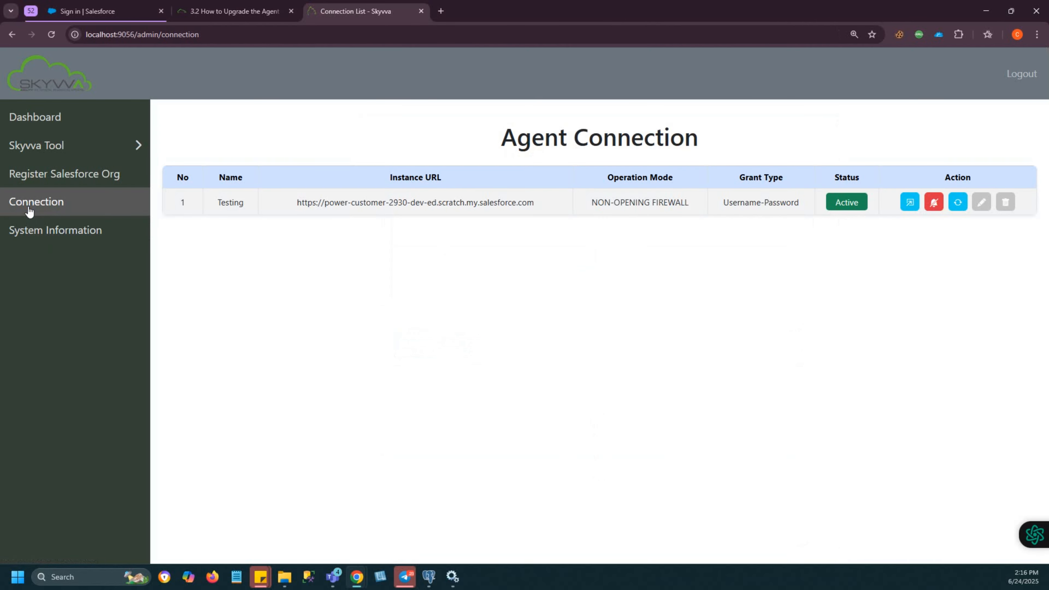
{"action": "left_click_drag", "start_coordinate": [215, 202], "coordinate": [838, 214]}
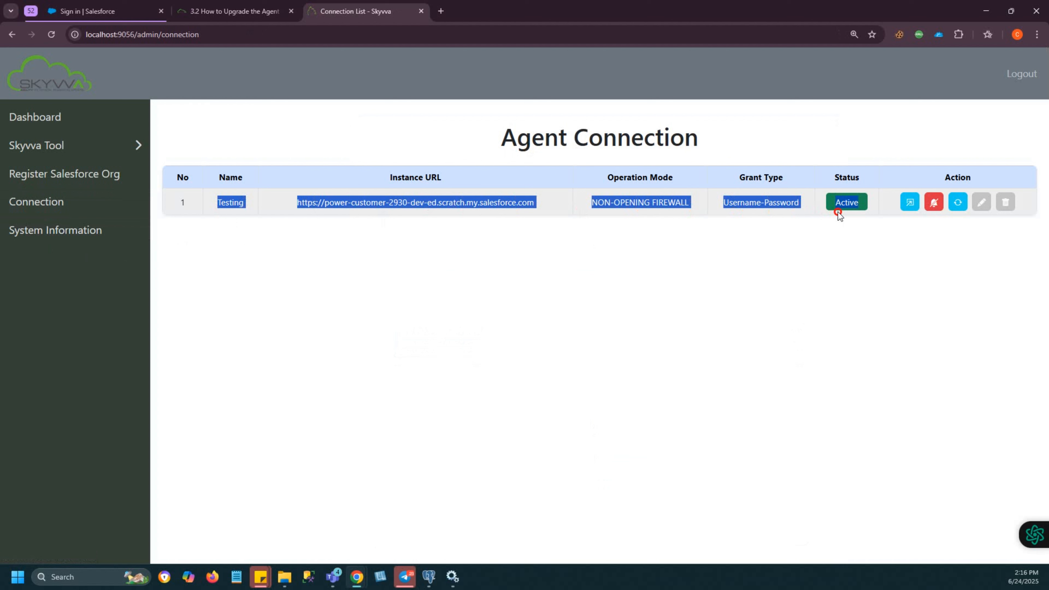
{"action": "left_click", "coordinate": [727, 257]}
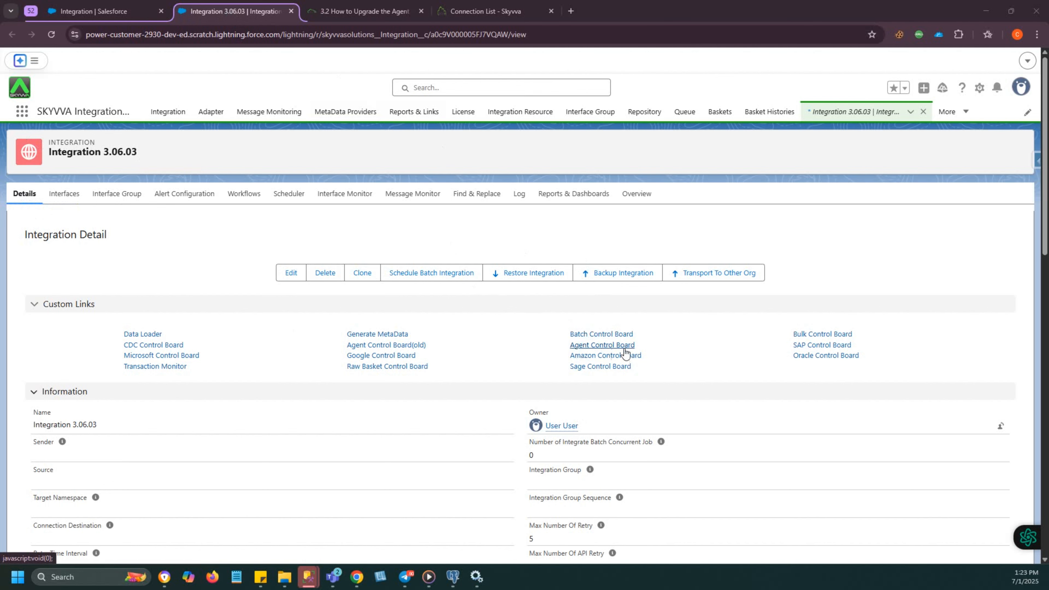
Step: In the Agent Control Board of Integration 3.06.03, choose the Testing destination, continue to its Salesforce credentials and ping the Salesforce connection
{"action": "left_click", "coordinate": [607, 345]}
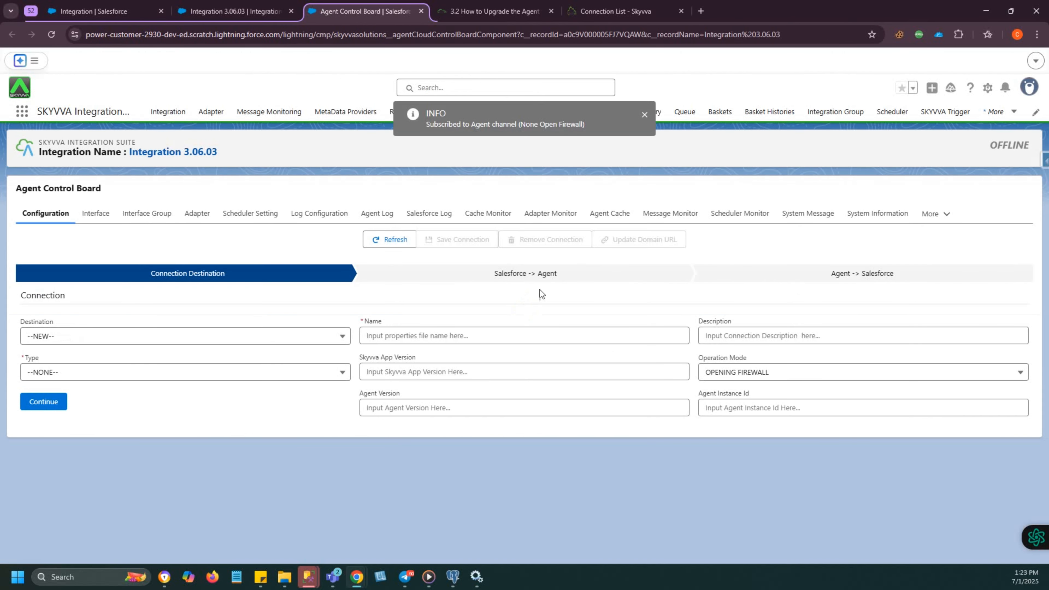
{"action": "left_click", "coordinate": [39, 336]}
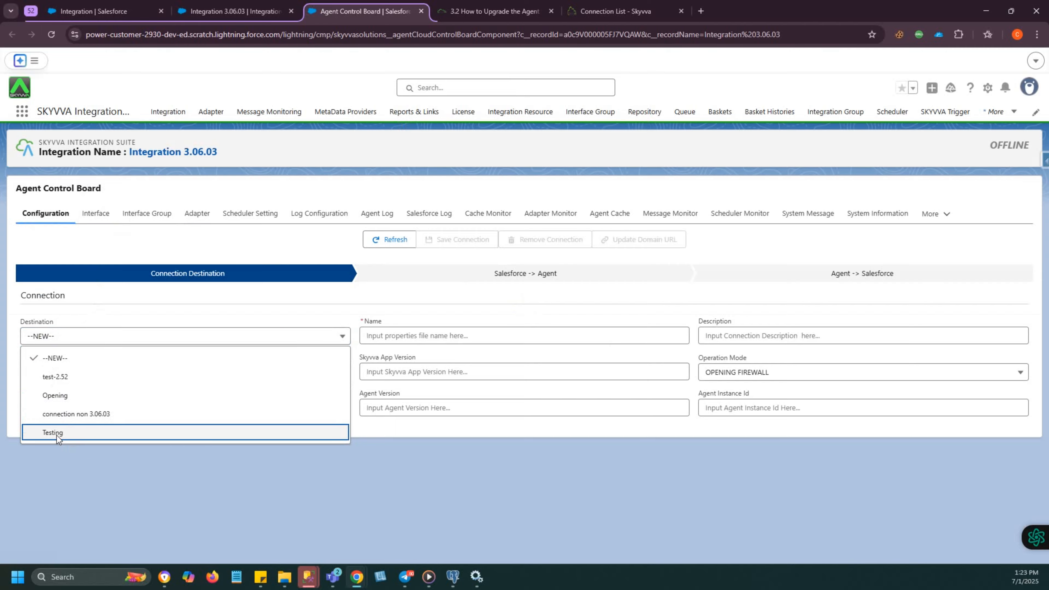
{"action": "left_click", "coordinate": [56, 435]}
{"action": "left_click", "coordinate": [47, 409]}
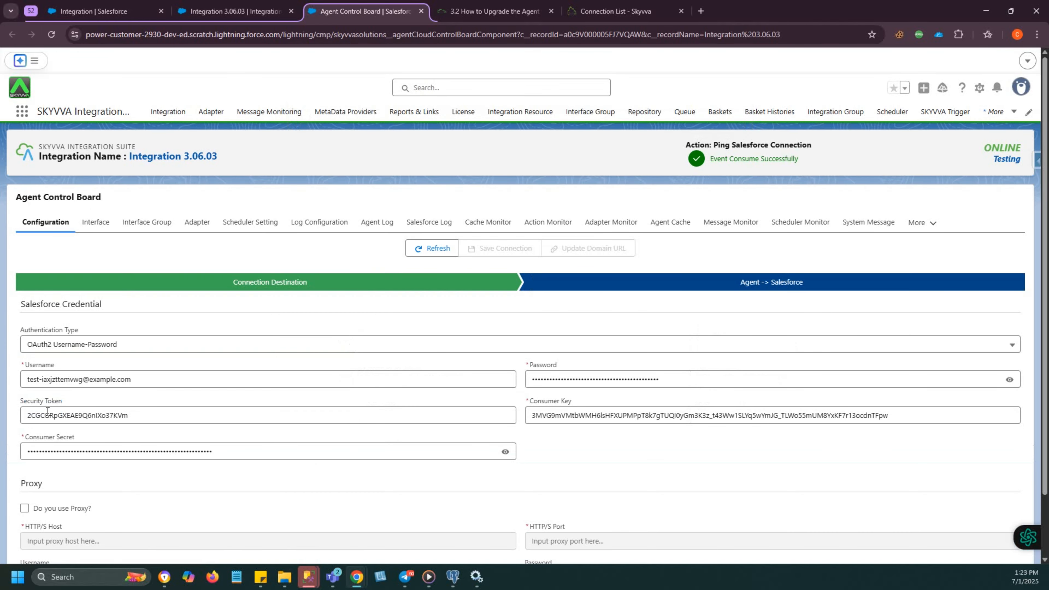
{"action": "scroll", "coordinate": [169, 442], "scroll_direction": "down", "scroll_amount": 2}
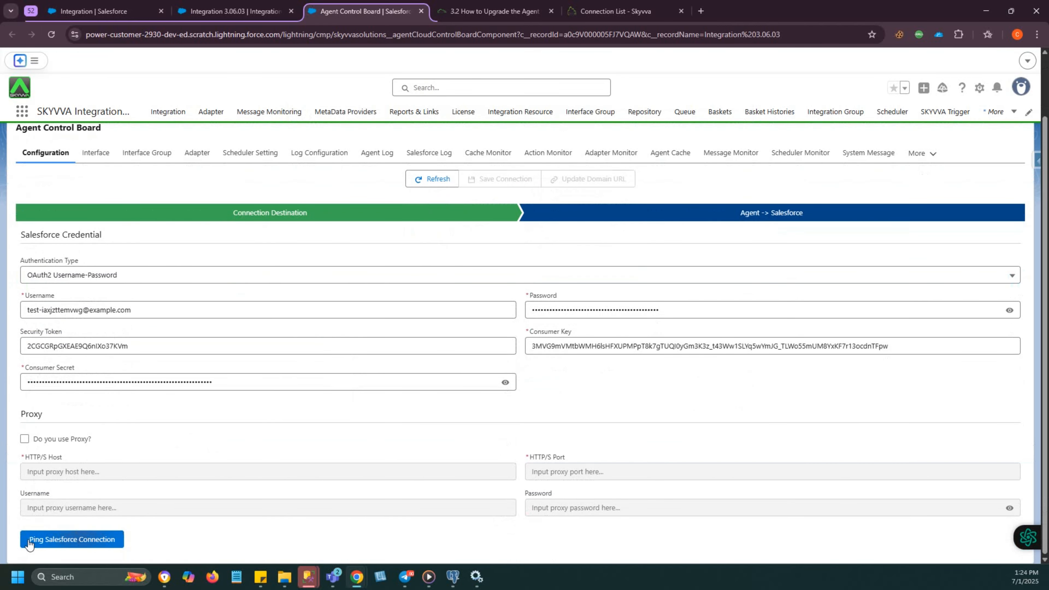
{"action": "left_click", "coordinate": [64, 540]}
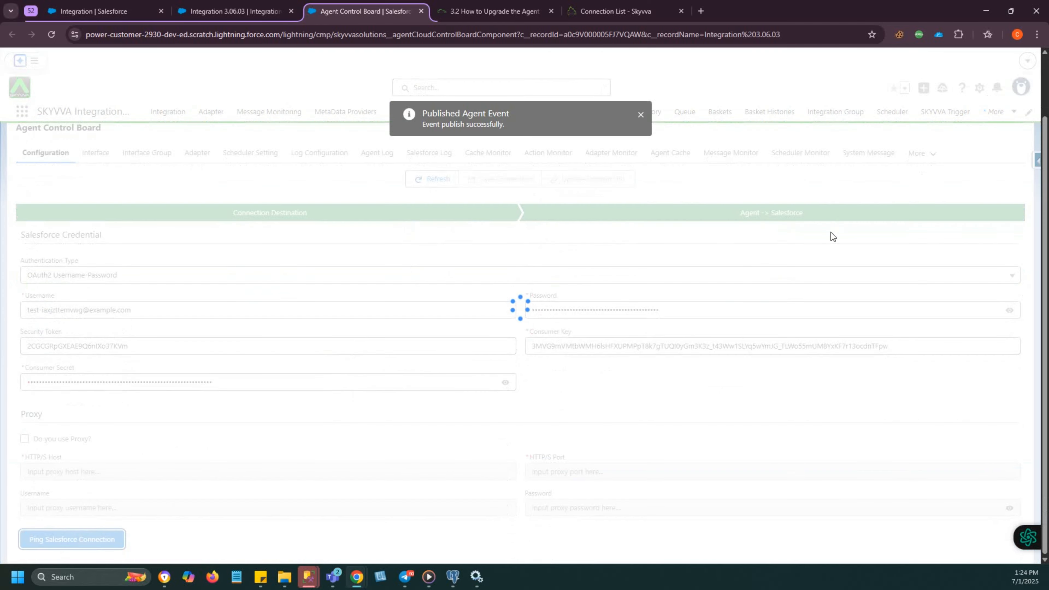